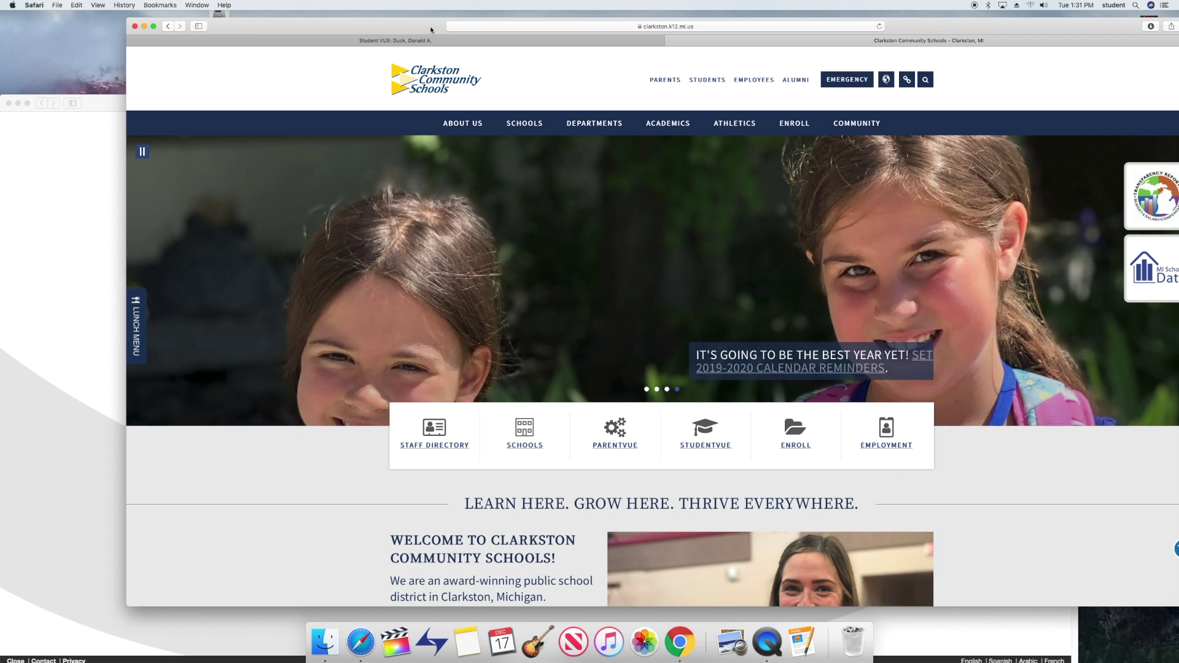
Open the ParentVUE and StudentVUE access page from the Students page of the Clarkston Community Schools website
left_click_drag(430, 26, 383, 22)
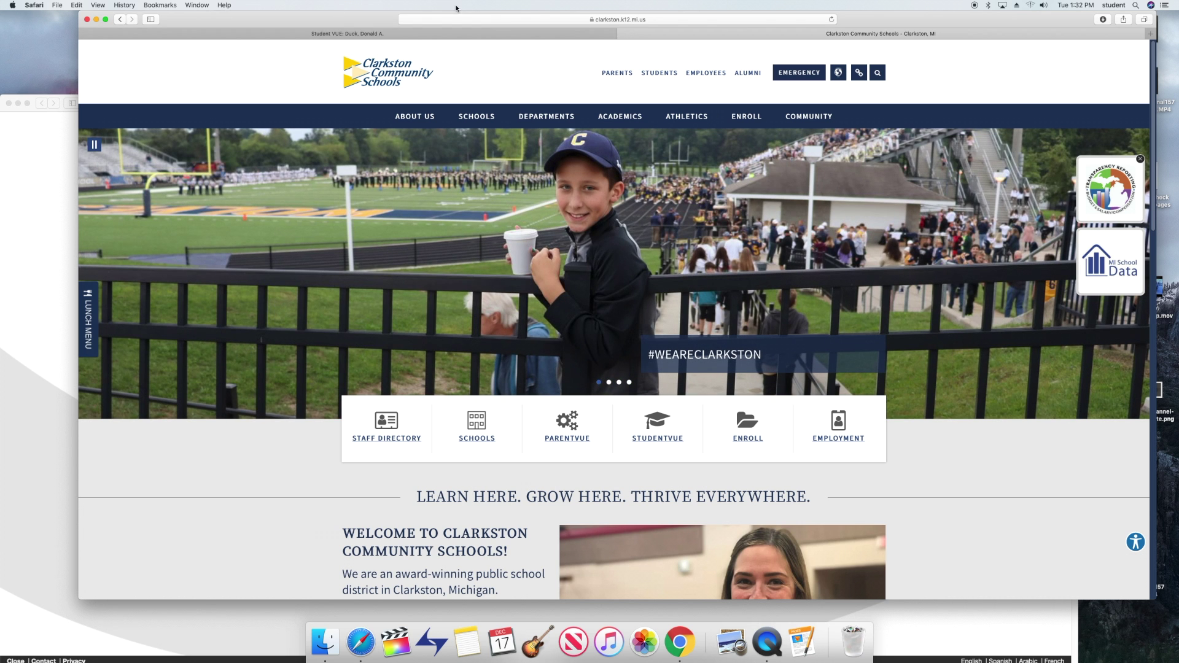
left_click(658, 76)
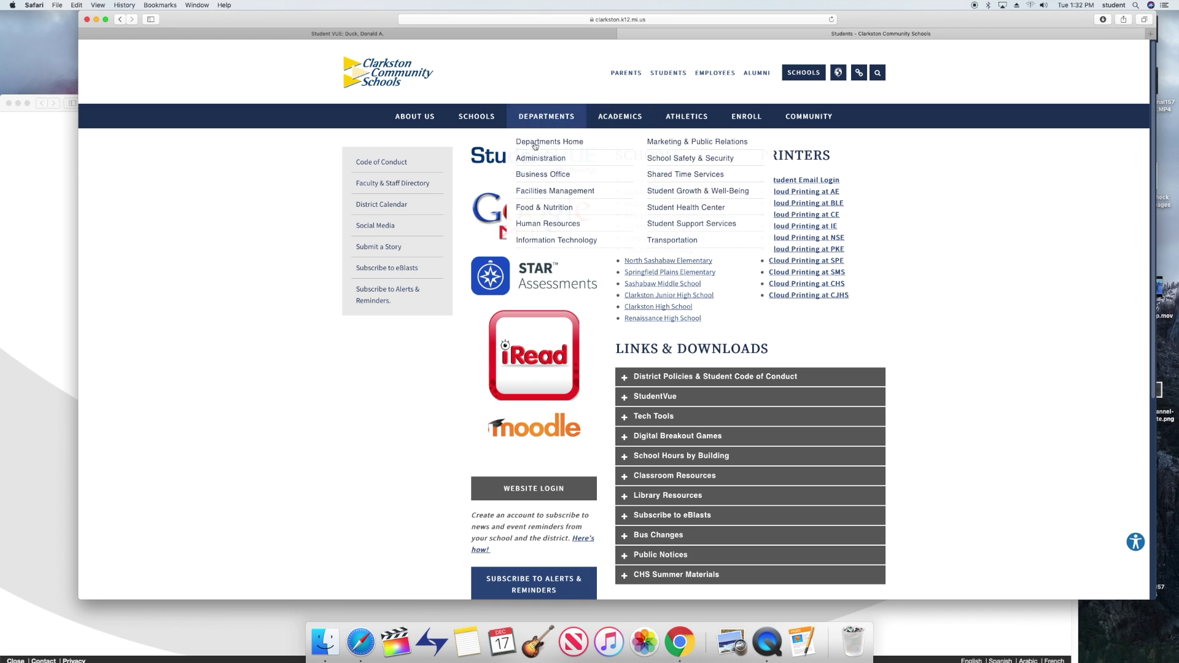
left_click(500, 165)
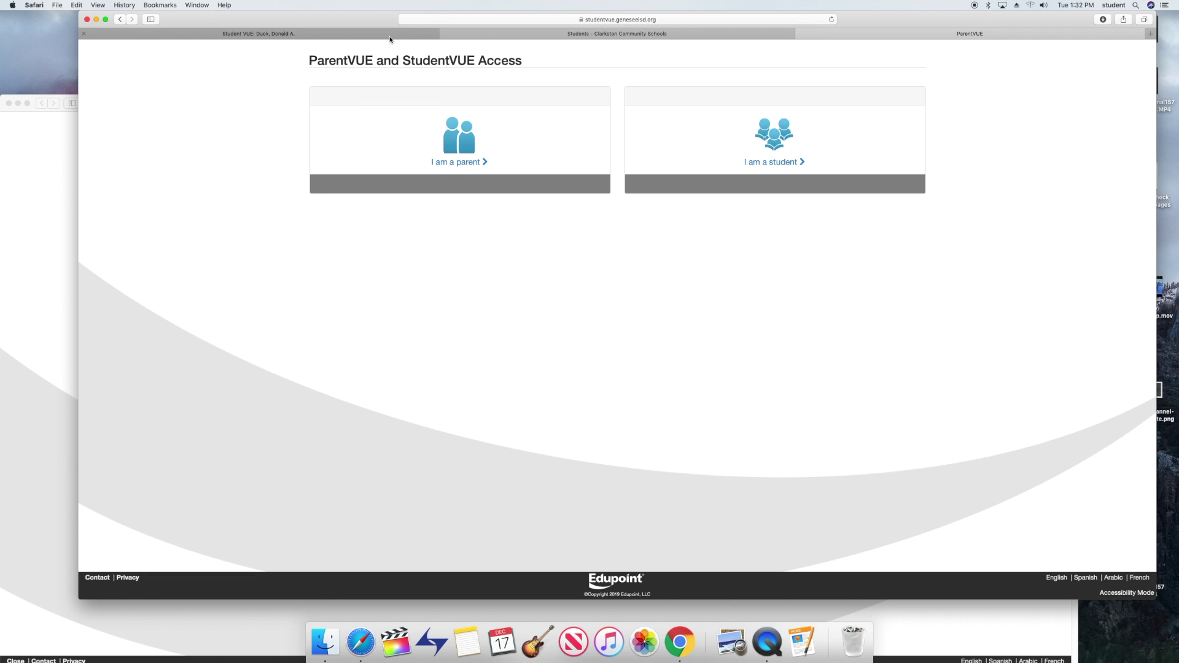
Switch to the logged-in student account window and open its course requests for changing
left_click(52, 149)
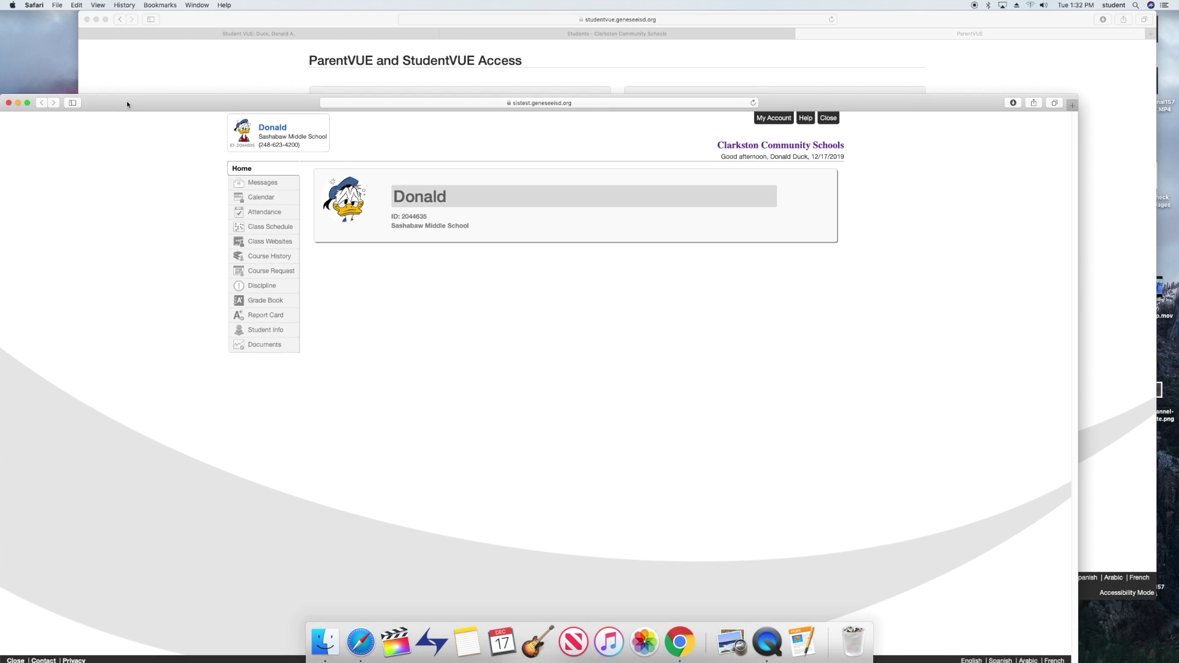
left_click_drag(126, 101, 185, 42)
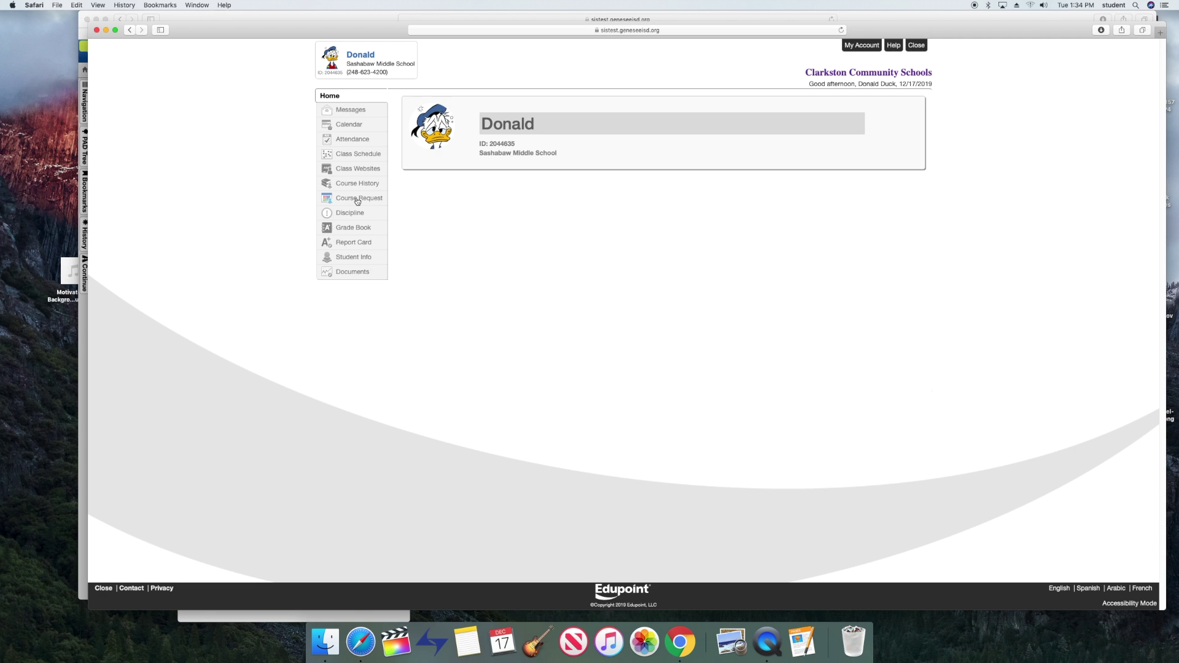
left_click(358, 199)
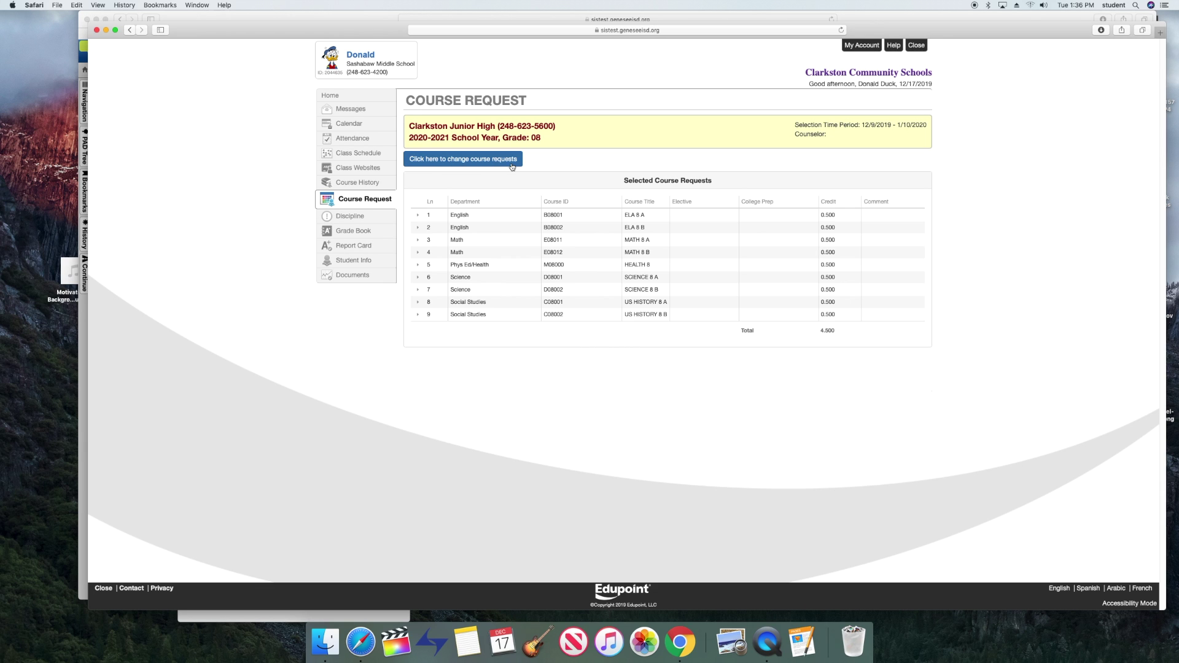
left_click(410, 161)
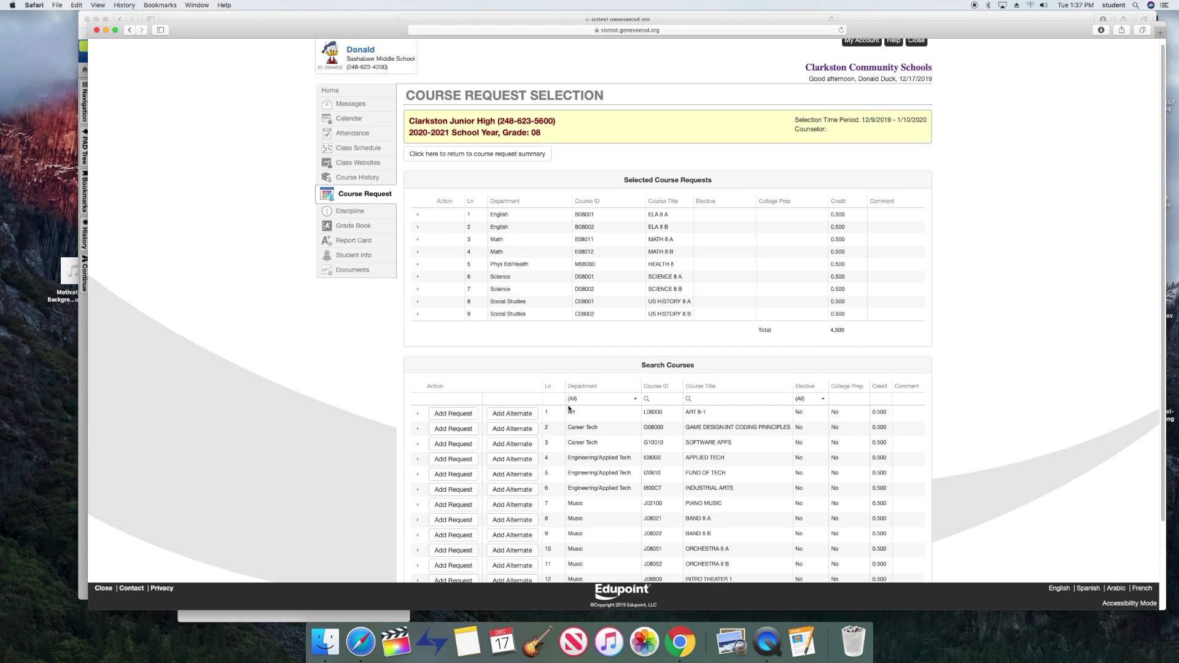
Show 30 courses per page and add ART 8-1, APPLIED TECH and PE 8 as course requests
scroll(567, 407, "down", 4)
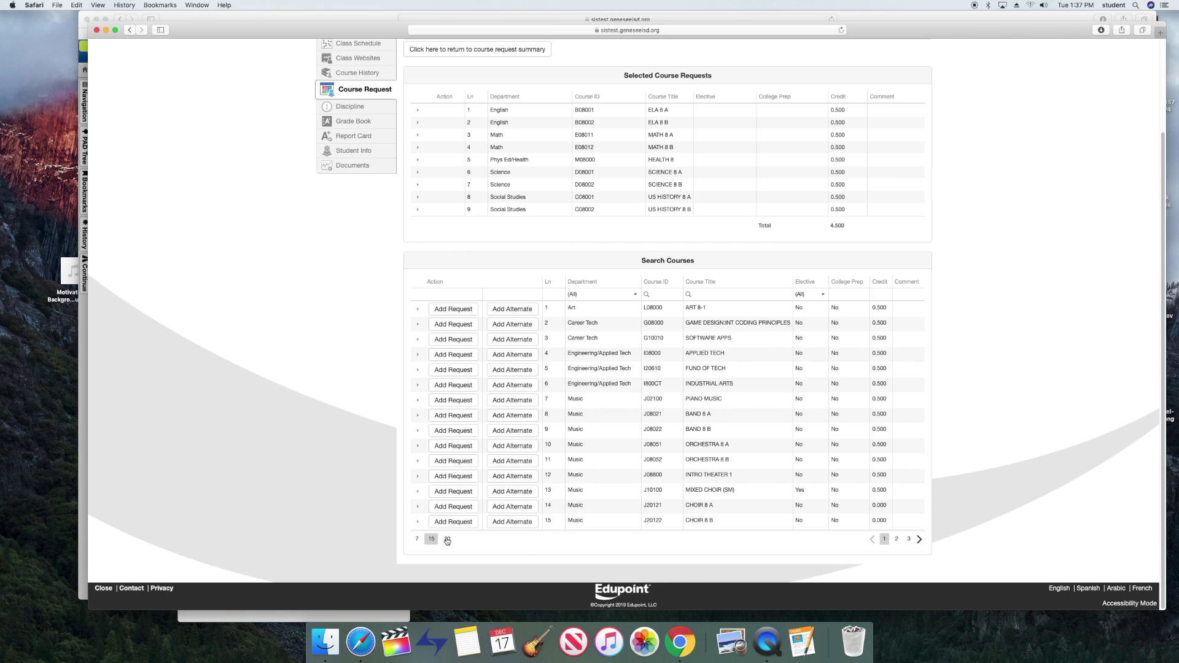
left_click(447, 539)
scroll(459, 534, "down", 1)
scroll(460, 535, "down", 2)
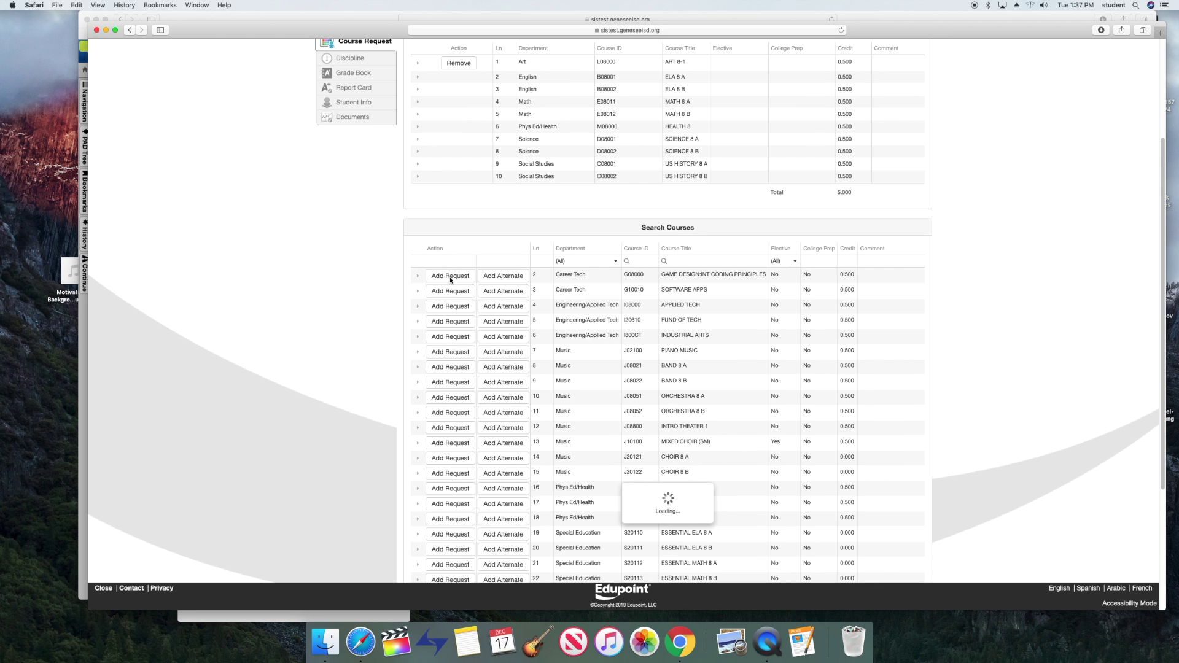
left_click(451, 322)
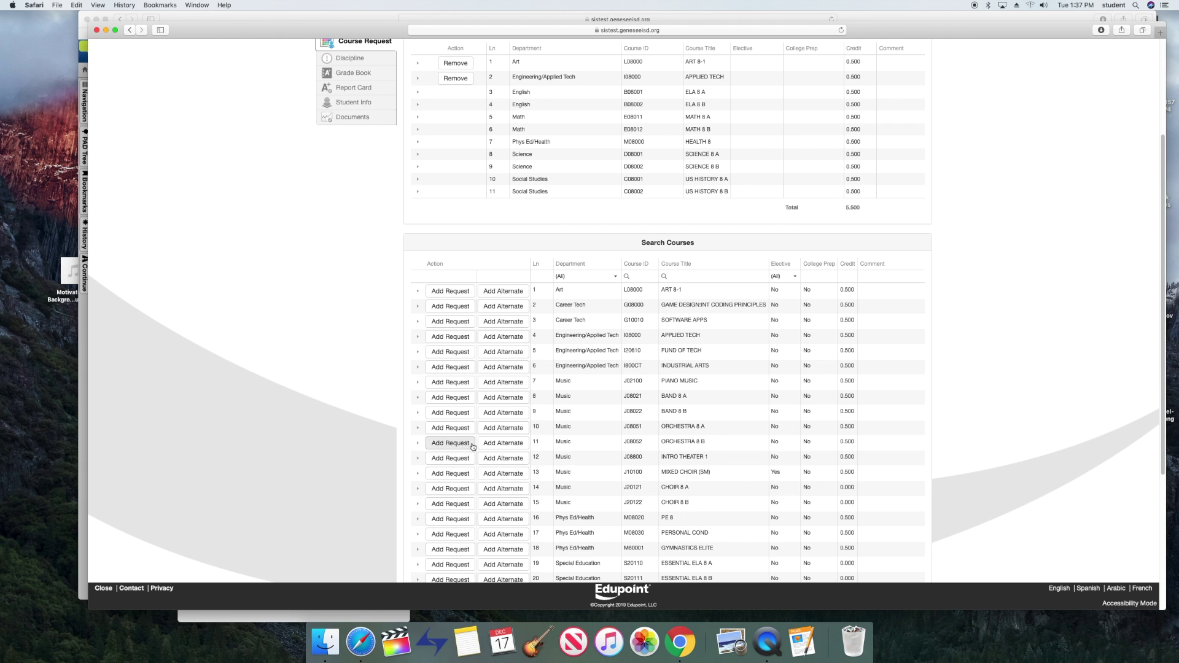
left_click(452, 520)
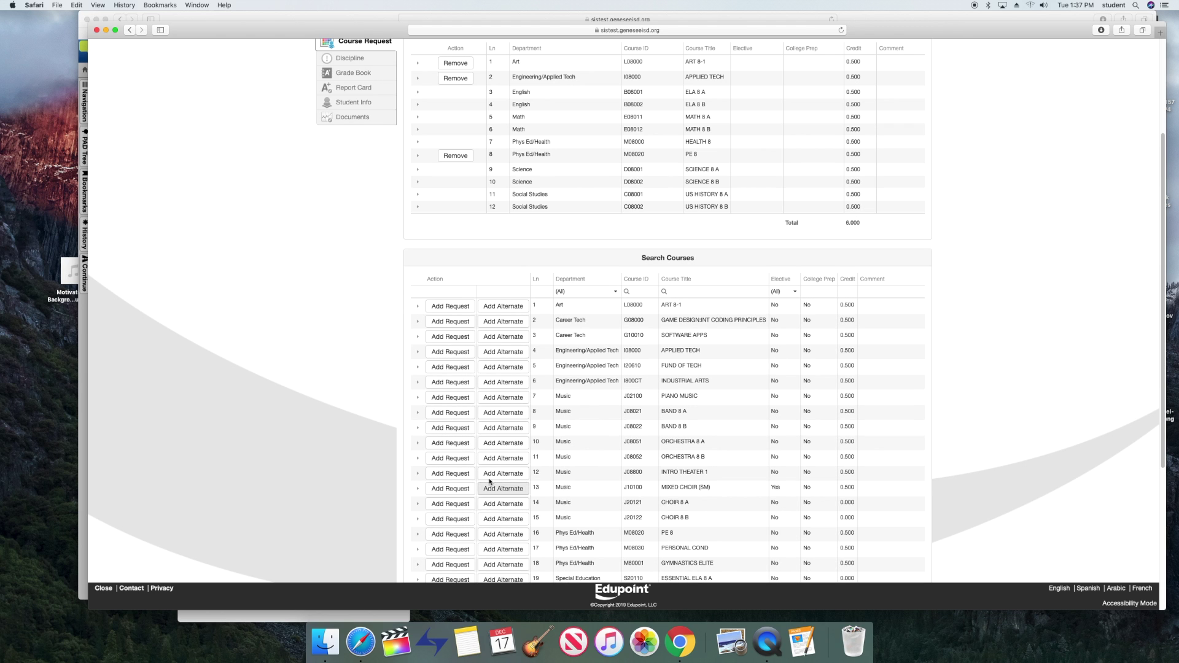
Look through the available courses and selected requests, and view the filter options for the course title
scroll(504, 429, "down", 1)
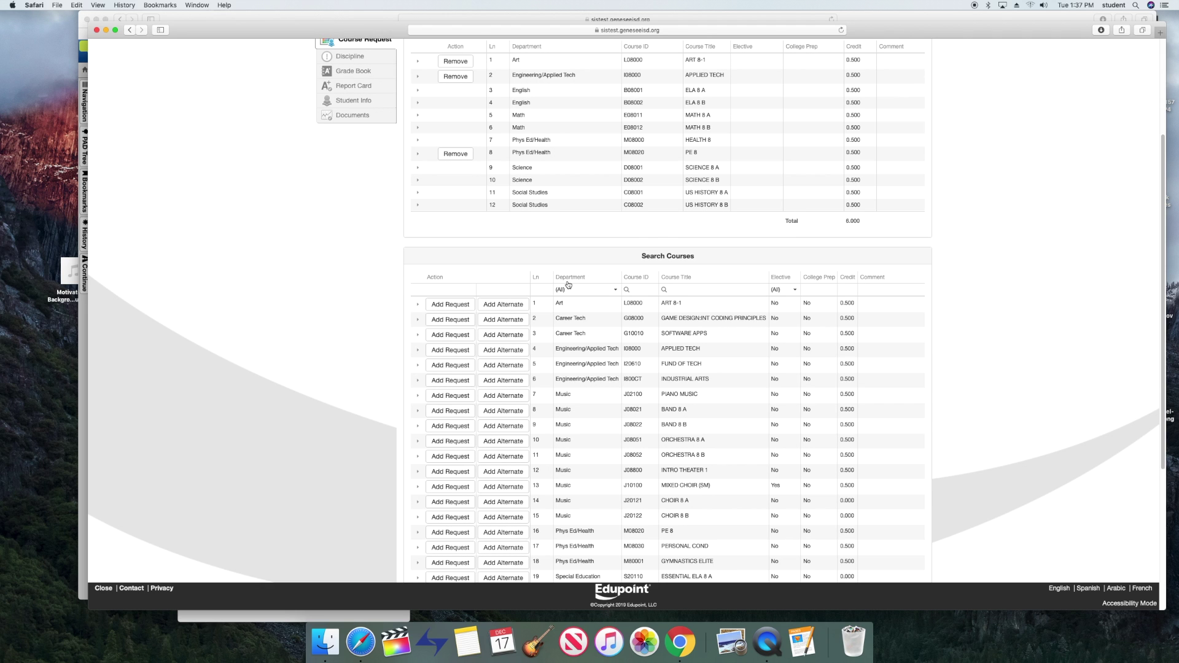
scroll(569, 285, "up", 1)
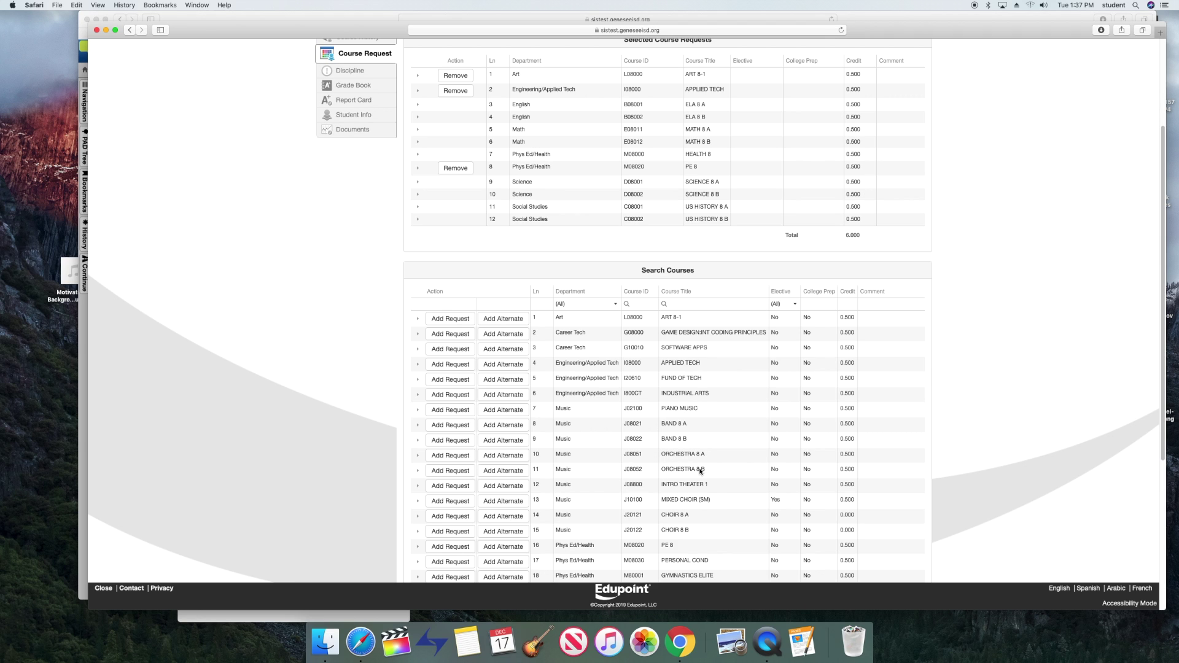
scroll(694, 510, "down", 1)
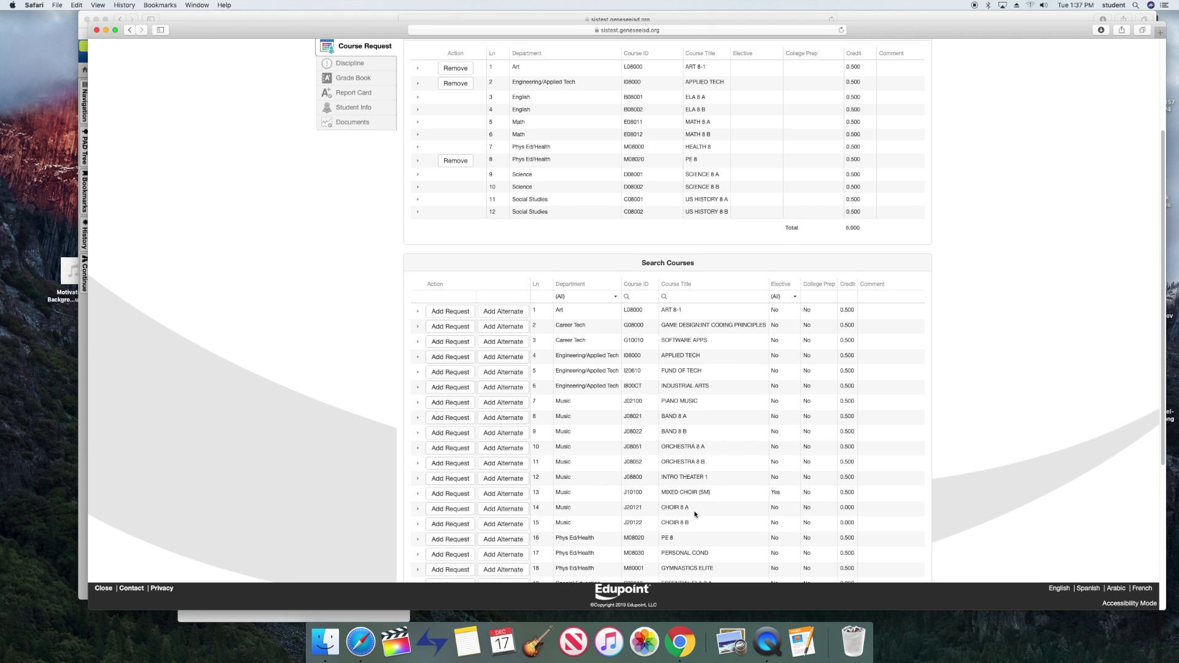
scroll(693, 519, "down", 2)
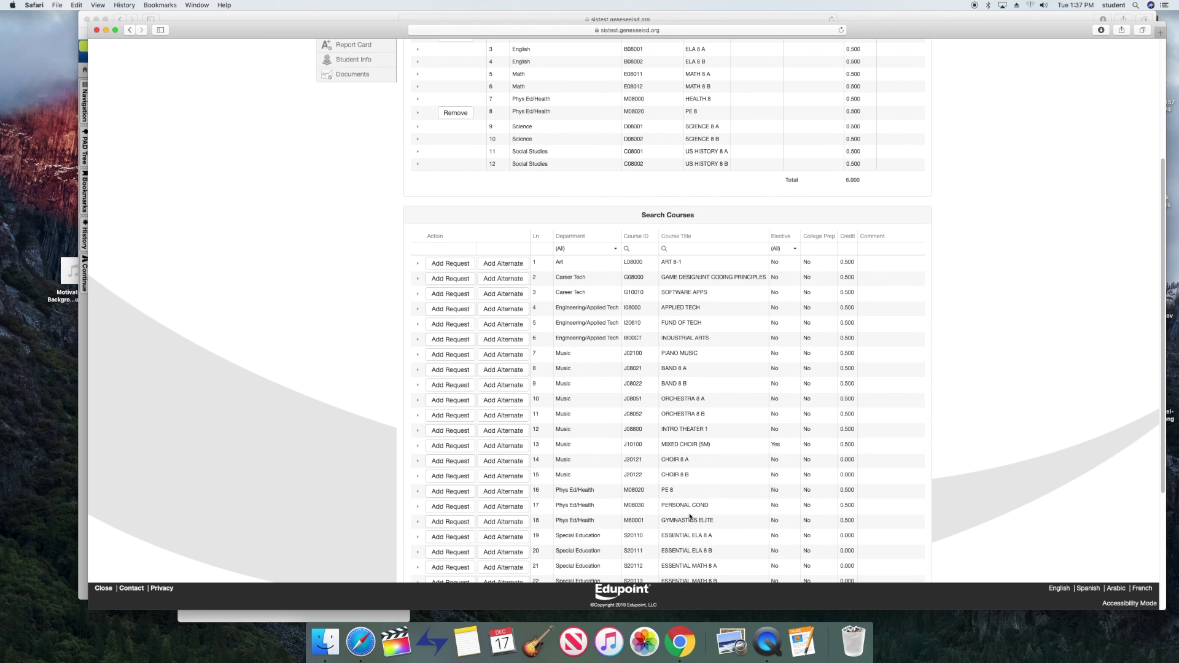
scroll(690, 516, "down", 2)
scroll(691, 516, "down", 1)
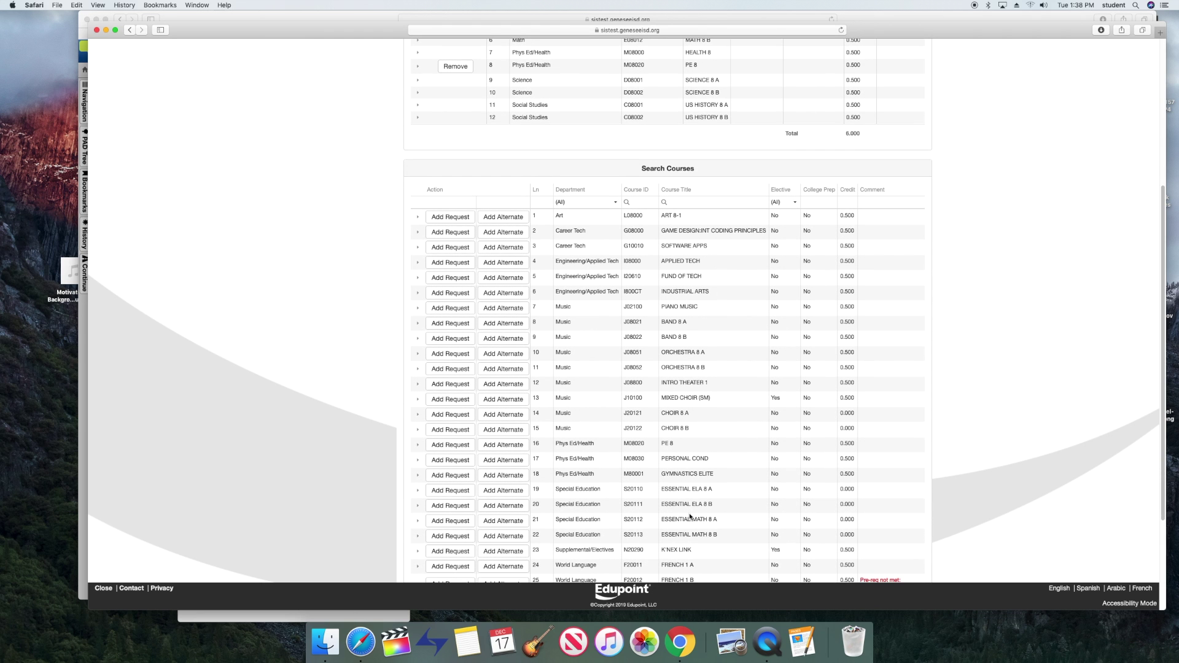
scroll(769, 244, "up", 10)
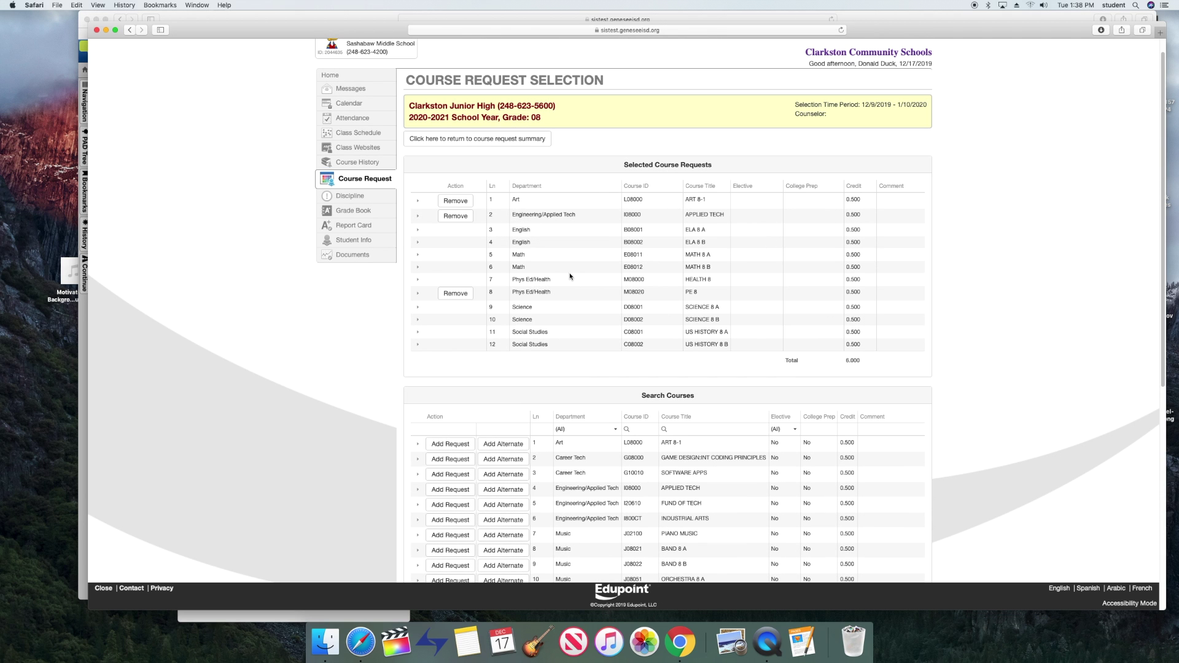
scroll(663, 421, "down", 1)
left_click(663, 415)
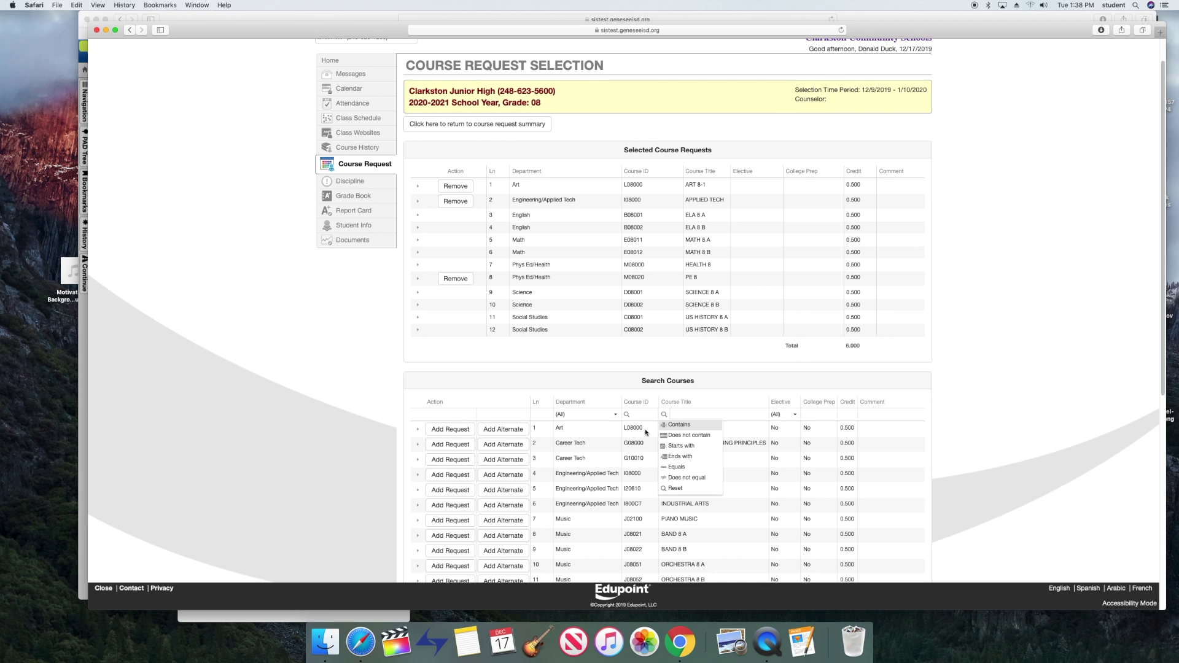
Add FRENCH 1 A, FRENCH 1 B, MIXED CHOIR (SM) and PERSONAL COND as alternate course requests
scroll(627, 430, "down", 5)
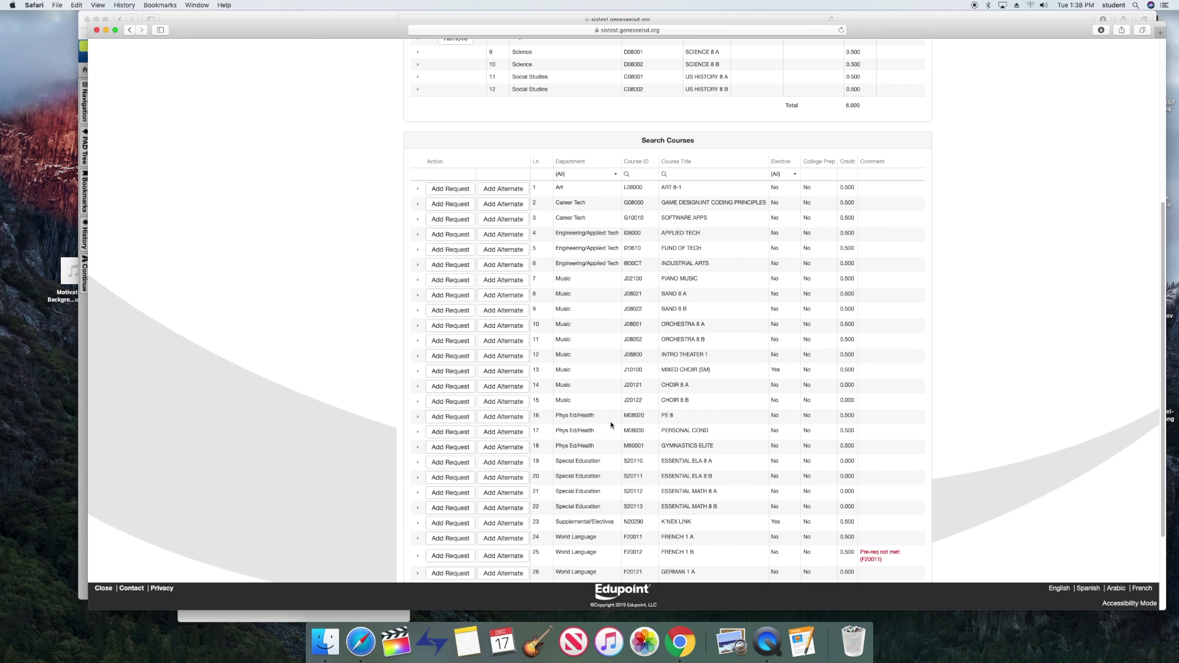
left_click(506, 539)
scroll(507, 551, "down", 4)
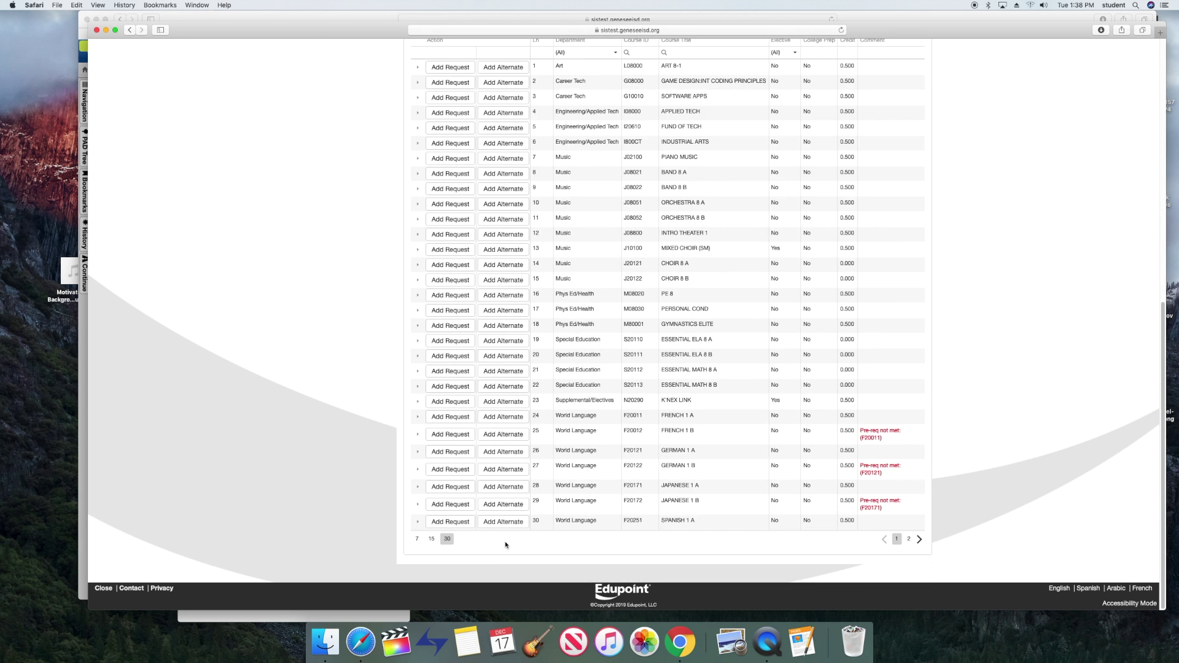
left_click(504, 434)
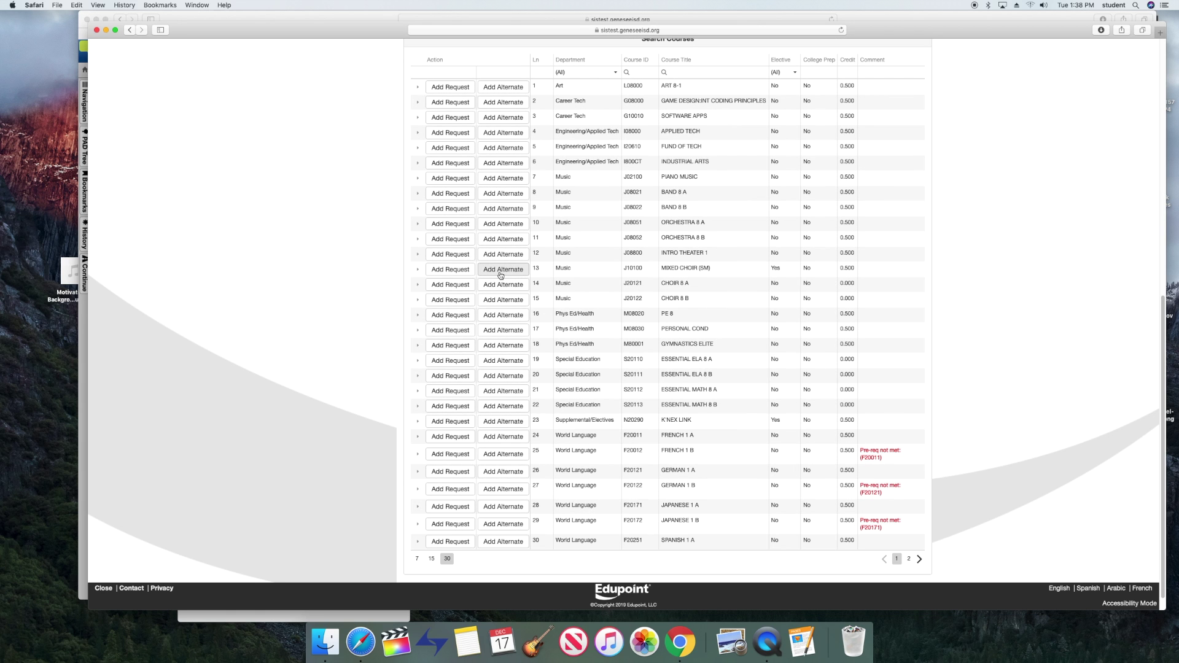
left_click(500, 275)
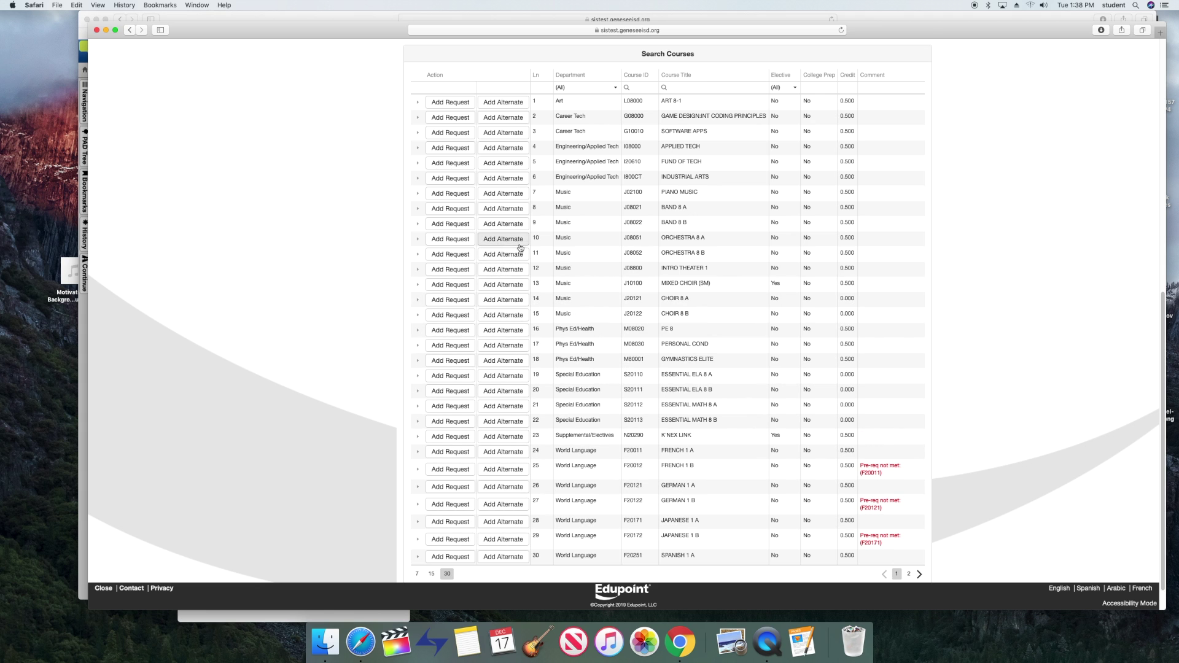
left_click(513, 347)
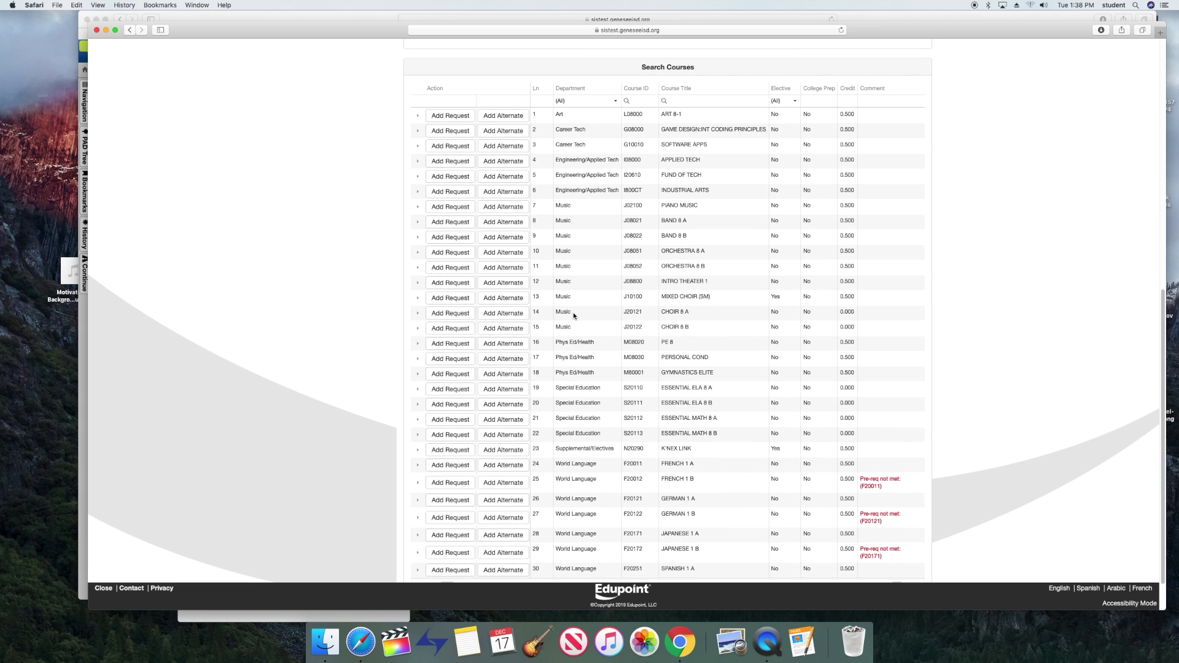
Review the selected and alternate course requests and return to the course request summary
scroll(573, 311, "up", 10)
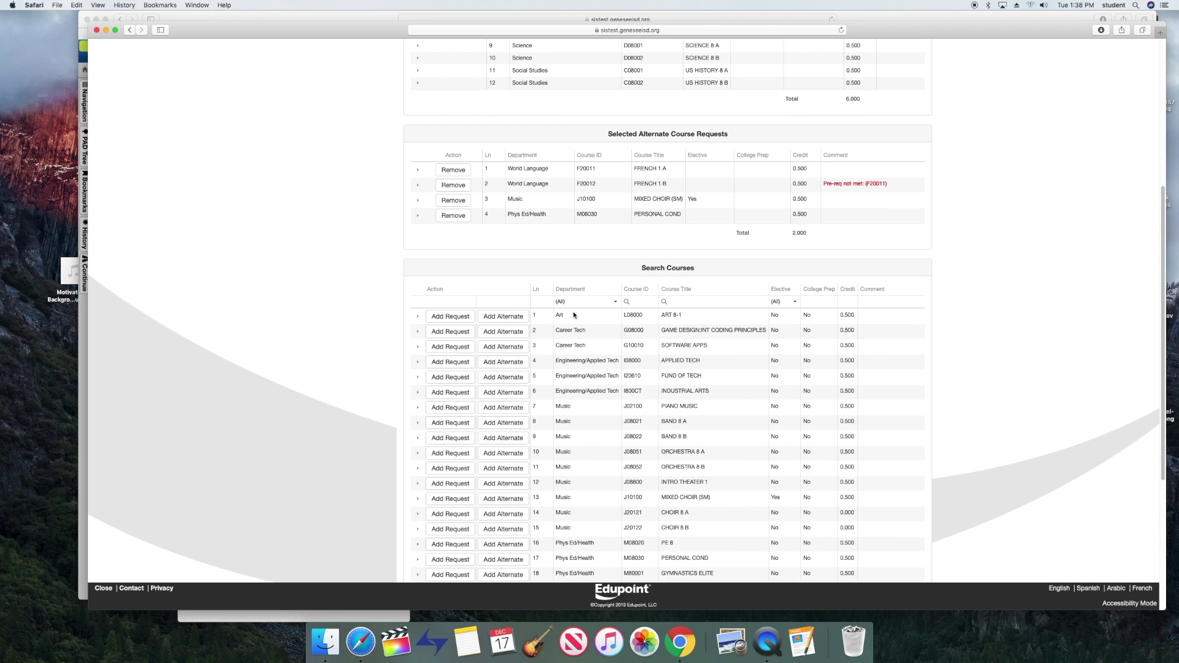
scroll(574, 315, "up", 2)
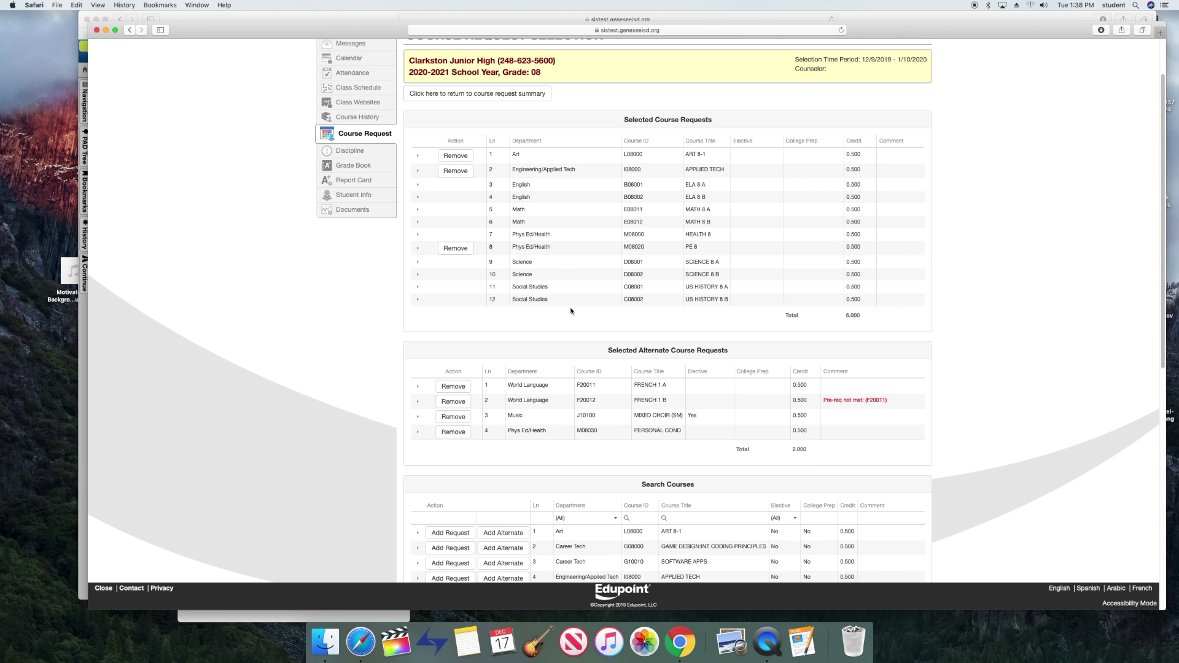
left_click(496, 94)
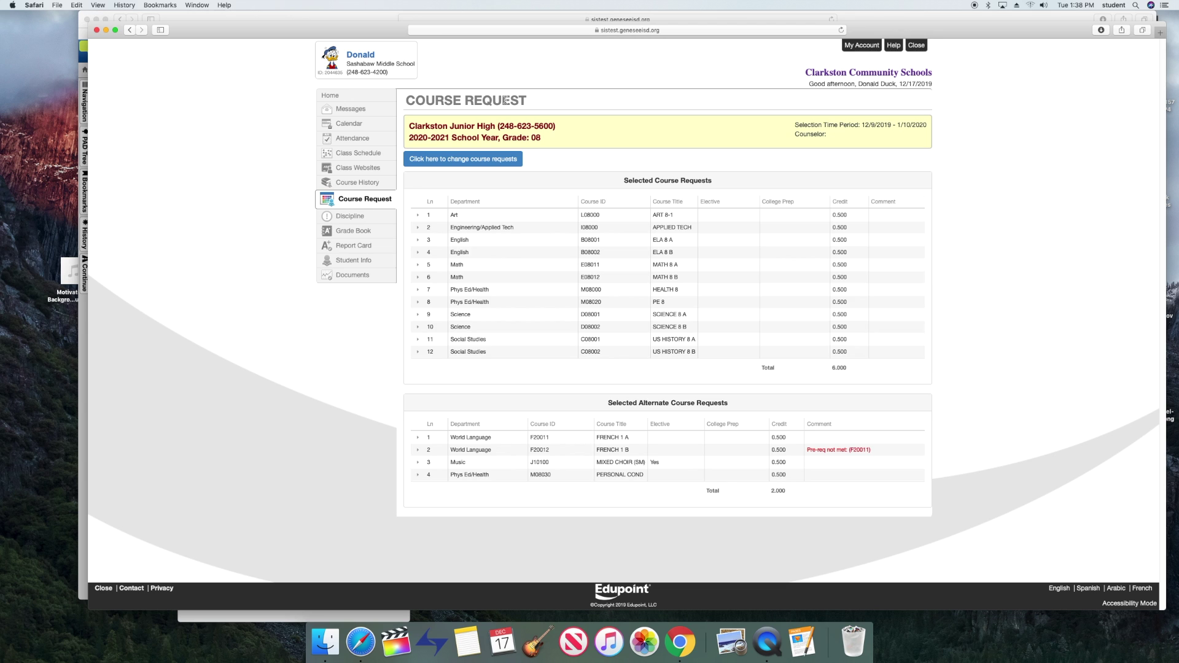